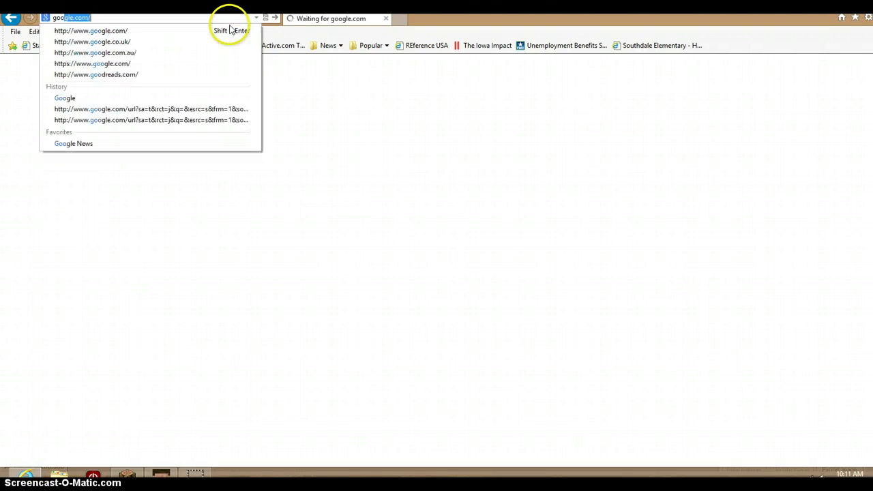
# Load google.com in Internet Explorer, glancing at the Mine-imator project before returning
pyautogui.press('Return')
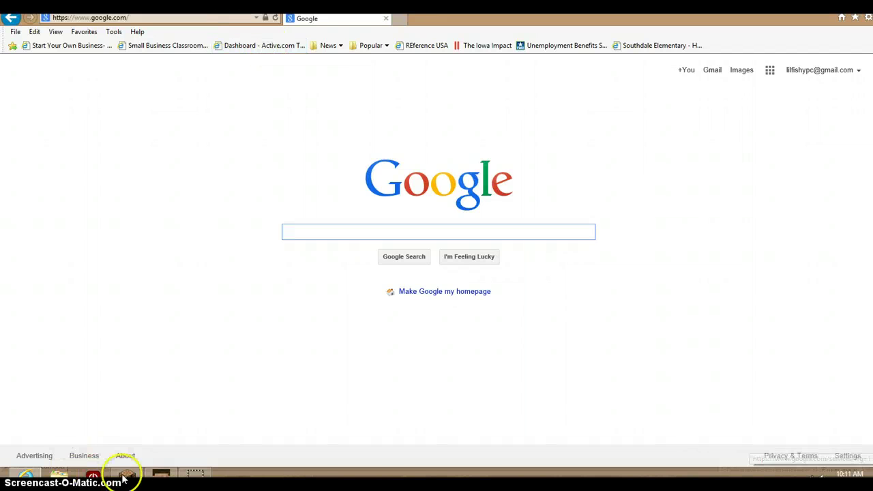
pyautogui.click(161, 475)
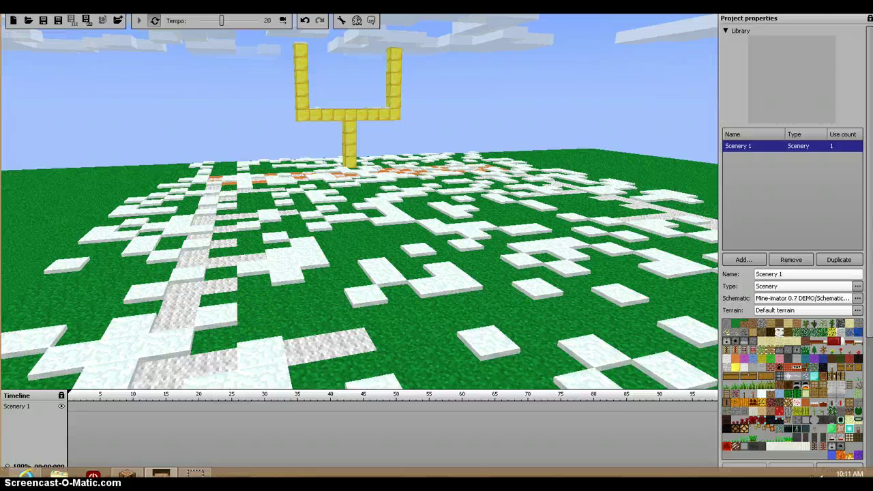
pyautogui.click(27, 474)
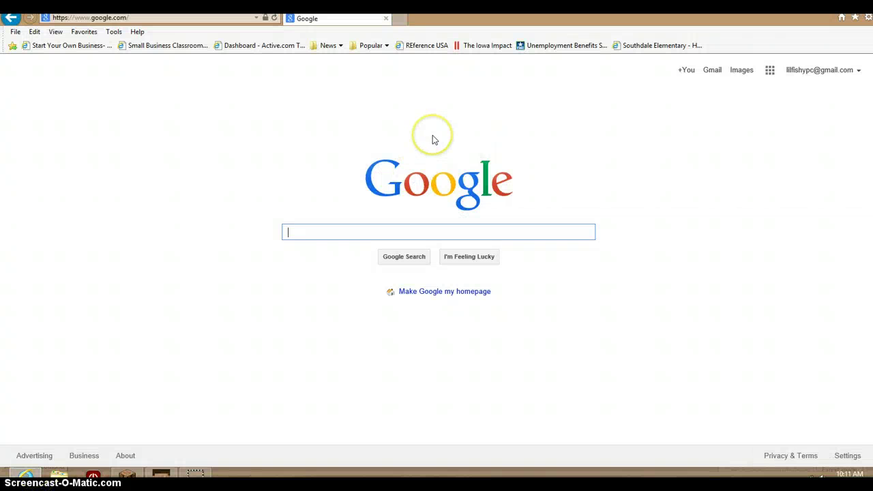
# Add a new Character to the Mine-imator football field scene
pyautogui.click(162, 477)
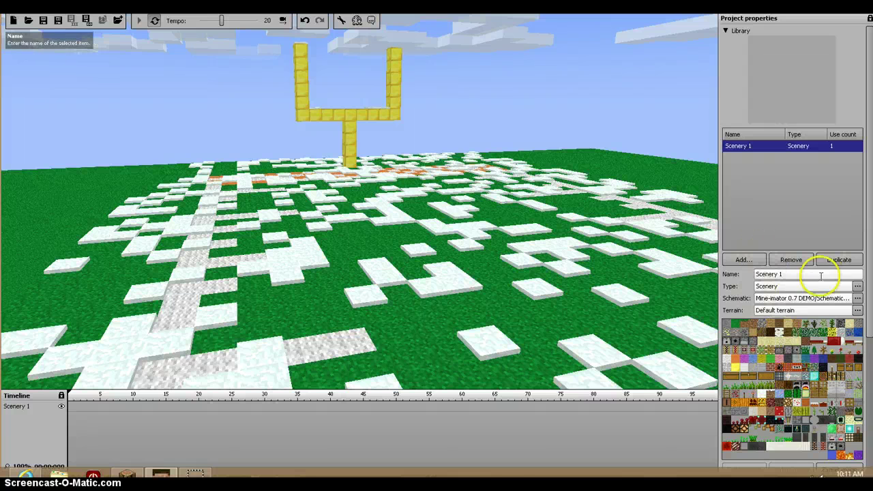
pyautogui.click(745, 259)
pyautogui.click(750, 272)
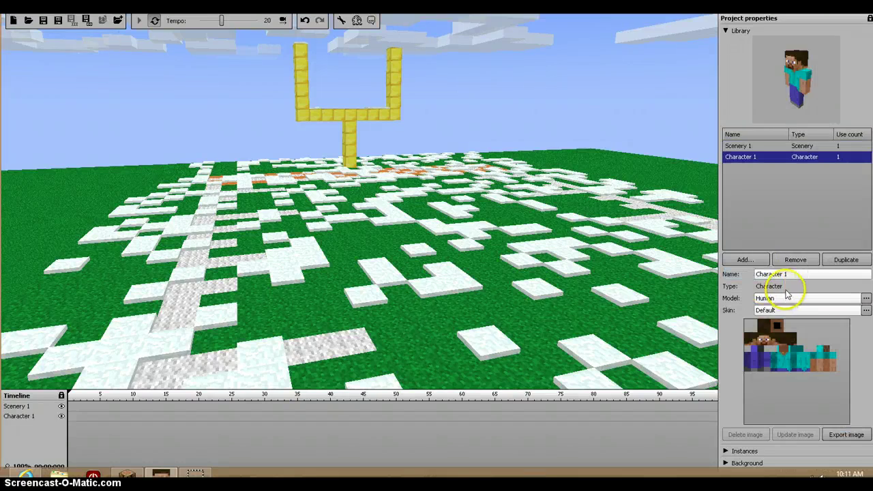
# Fly the camera to Character 1 and give it a keyframe at frame 0
pyautogui.press('w')
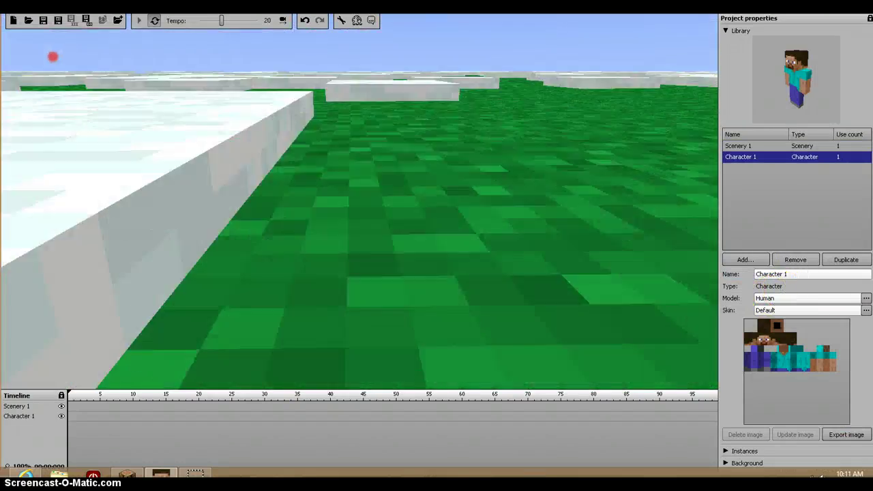
pyautogui.press('w')
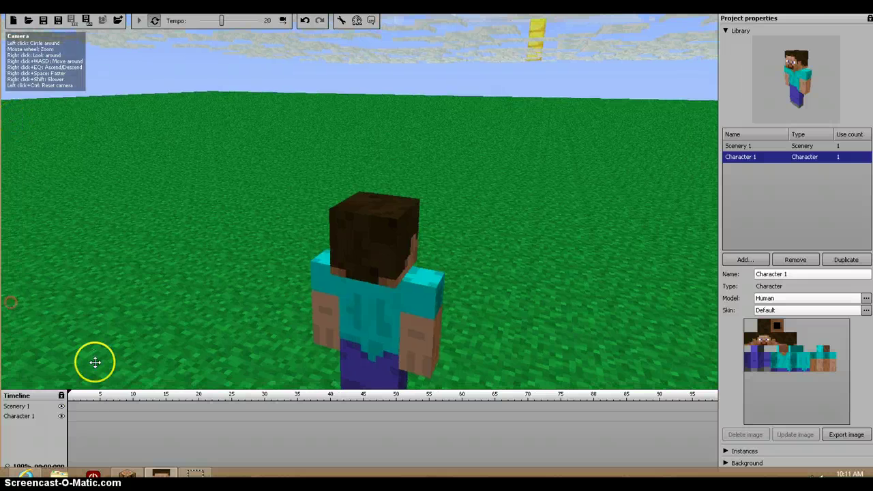
pyautogui.click(68, 415)
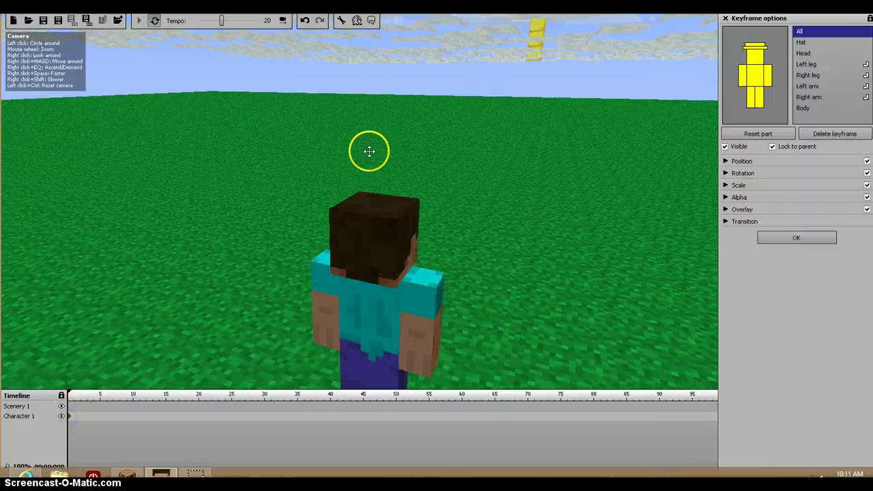
pyautogui.click(796, 238)
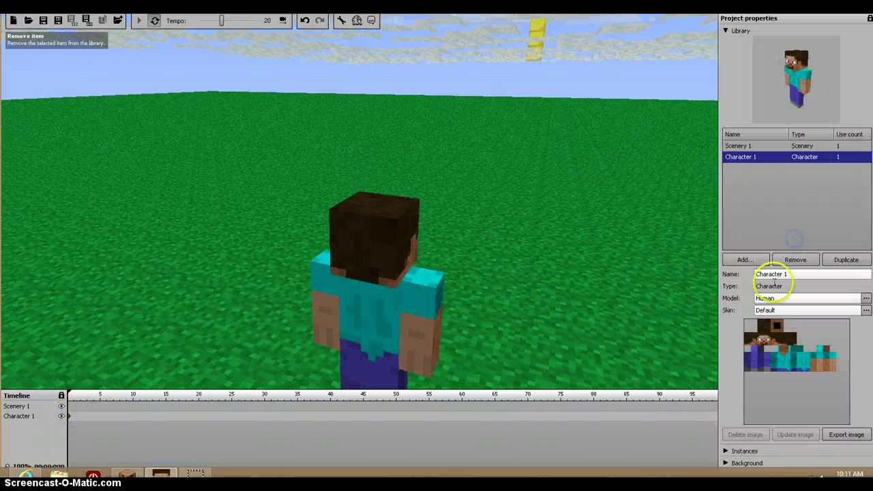
# Browse for a skin image for Character 1 and open the Skins folder
pyautogui.click(769, 310)
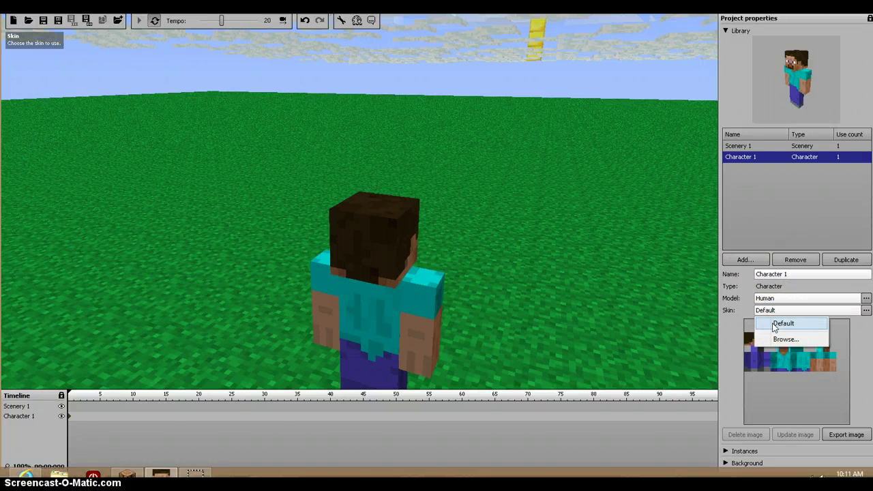
pyautogui.click(780, 338)
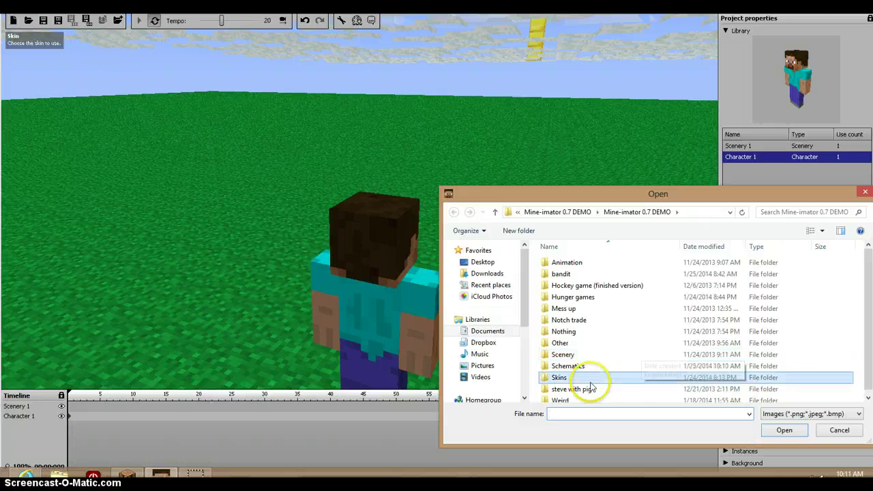
pyautogui.doubleClick(590, 378)
# Look through the skin files, cancelling an accidental file move
pyautogui.doubleClick(569, 262)
pyautogui.moveTo(585, 274)
pyautogui.mouseDown()
pyautogui.moveTo(605, 321)
pyautogui.moveTo(580, 272)
pyautogui.moveTo(600, 326)
pyautogui.moveTo(565, 383)
pyautogui.moveTo(560, 337)
pyautogui.mouseUp()
pyautogui.click(576, 330)
pyautogui.click(574, 367)
pyautogui.click(566, 366)
pyautogui.click(565, 381)
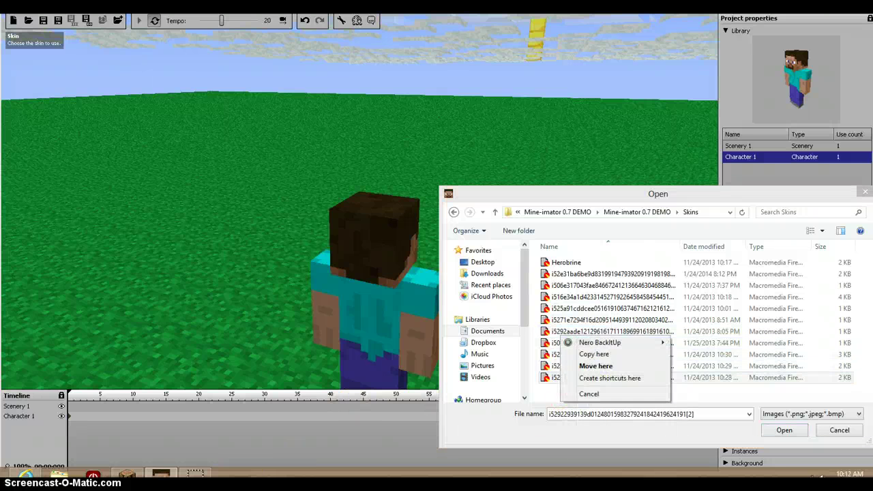
# Search Google for 'miners need cool shoes' and open the minershoes.com result
pyautogui.click(28, 473)
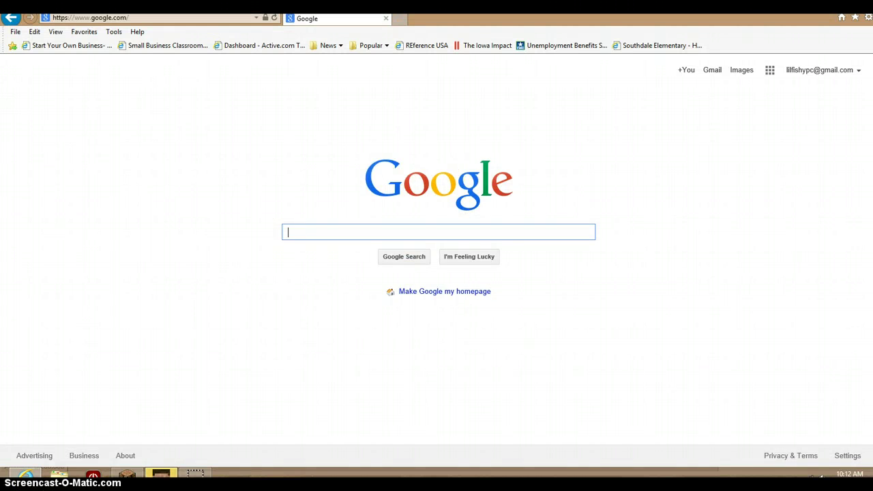
pyautogui.write('minerca')
pyautogui.press('BackSpace')
pyautogui.press('BackSpace')
pyautogui.press('BackSpace')
pyautogui.write('r')
pyautogui.press('BackSpace')
pyautogui.write('ers')
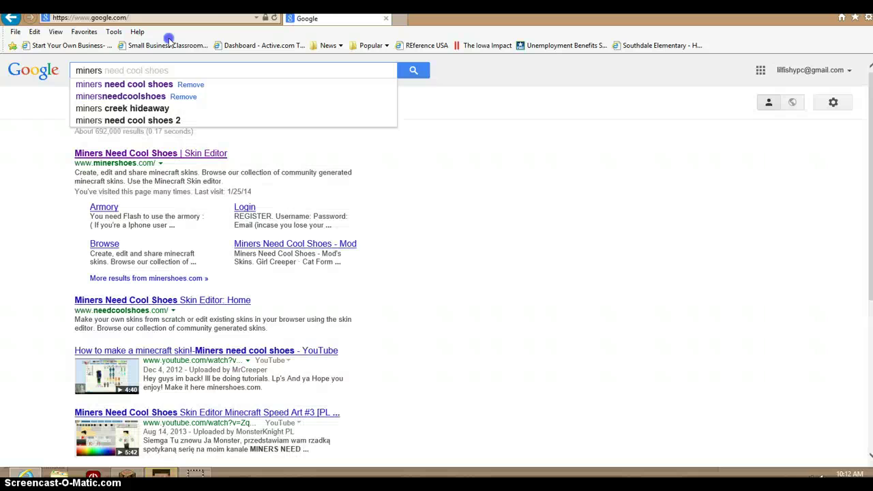
pyautogui.click(133, 84)
pyautogui.click(161, 152)
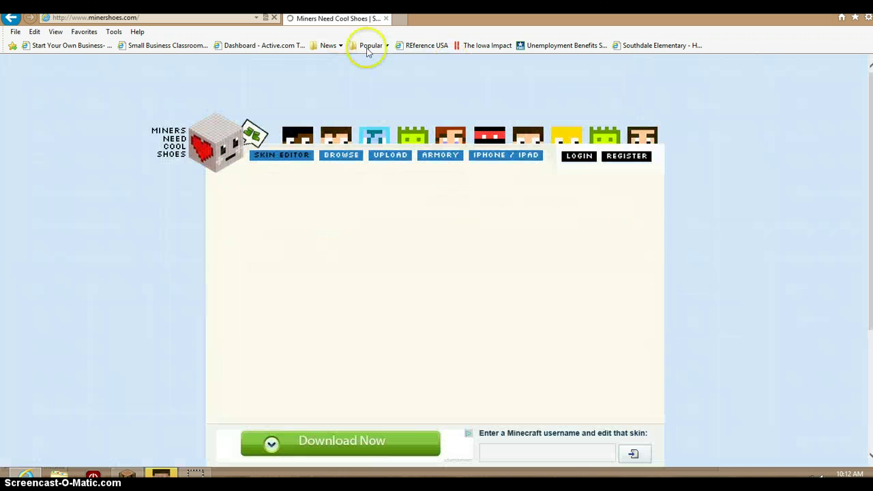
# Search the site's skin browser for football skins
pyautogui.click(353, 156)
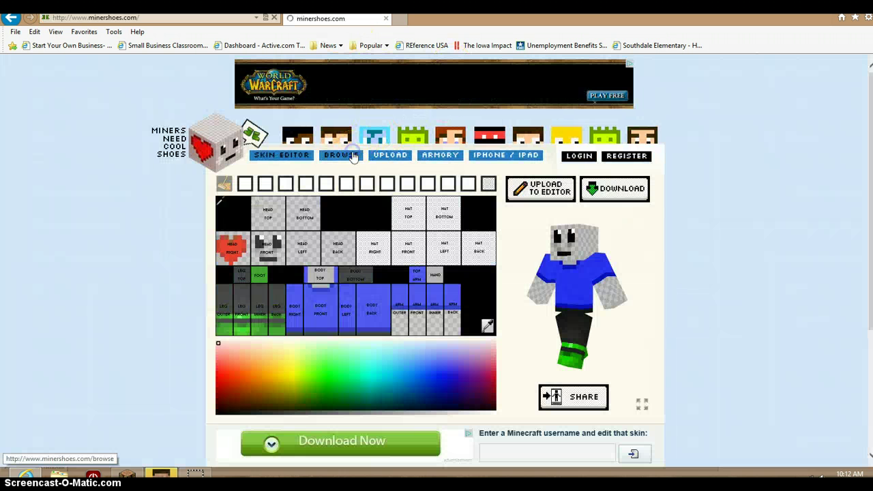
pyautogui.click(346, 156)
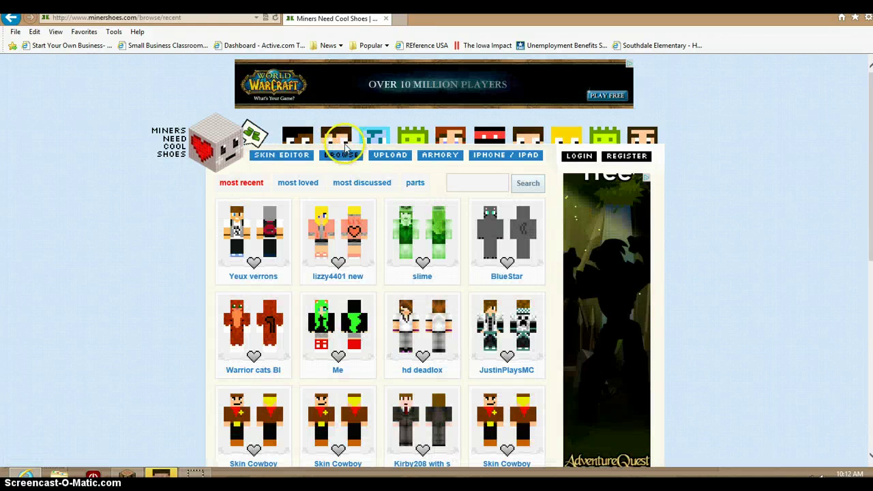
pyautogui.click(386, 156)
pyautogui.click(455, 182)
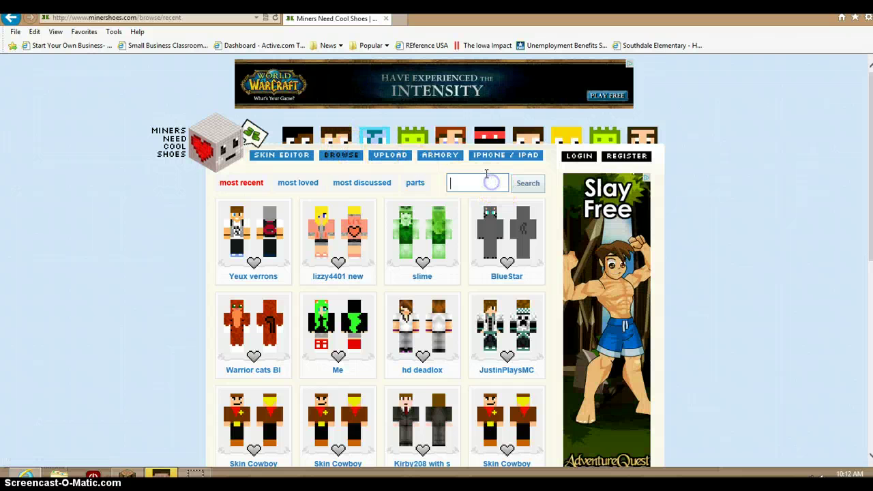
pyautogui.write('foot')
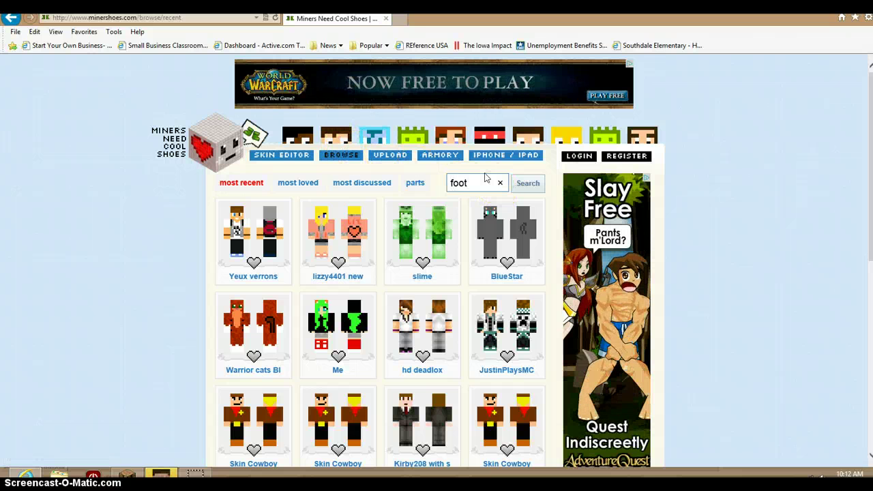
pyautogui.write('ball')
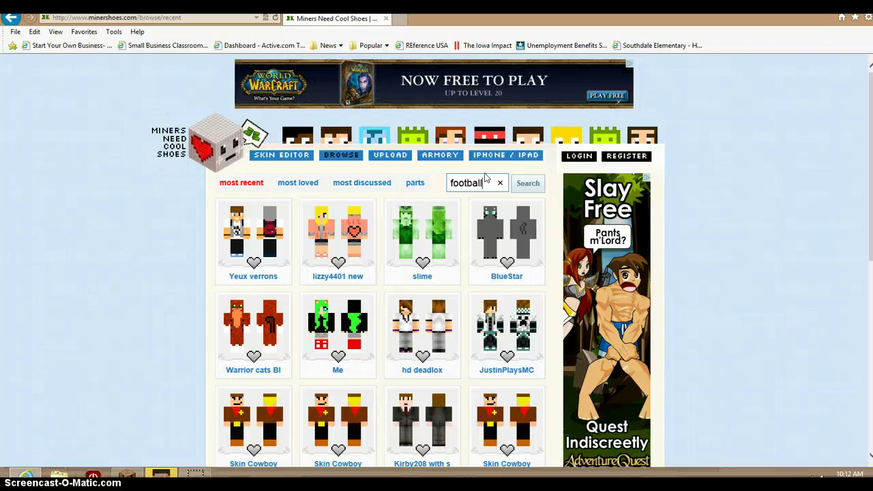
pyautogui.press('Return')
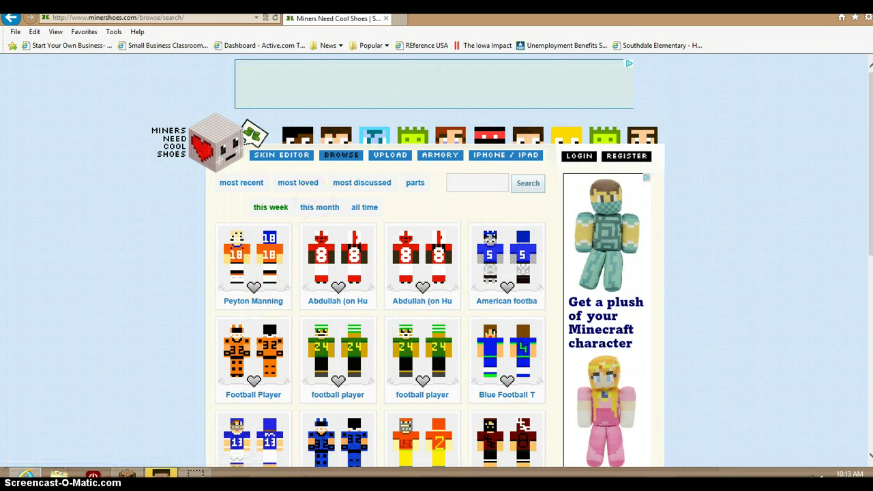
# Open the blue #13 football player skin image and copy it, returning to Mine-imator
pyautogui.moveTo(869, 118)
pyautogui.mouseDown()
pyautogui.moveTo(857, 152)
pyautogui.moveTo(865, 228)
pyautogui.mouseUp()
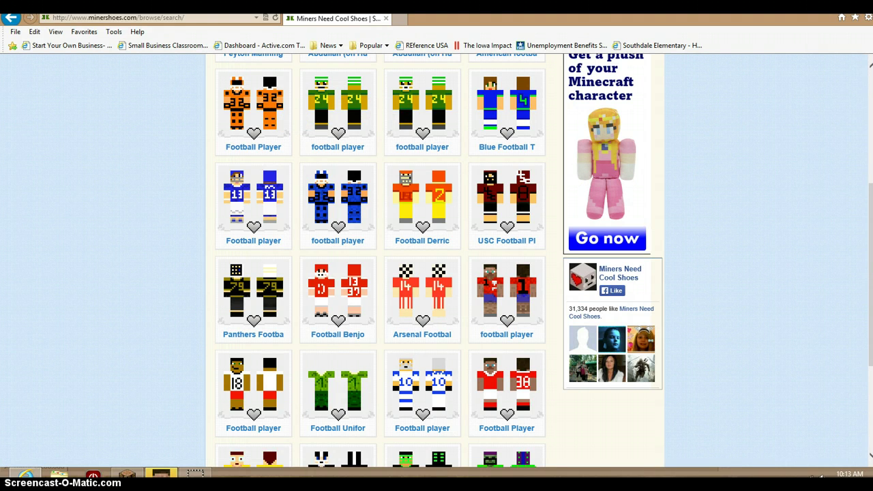
pyautogui.moveTo(868, 230)
pyautogui.mouseDown()
pyautogui.moveTo(870, 156)
pyautogui.moveTo(870, 168)
pyautogui.mouseUp()
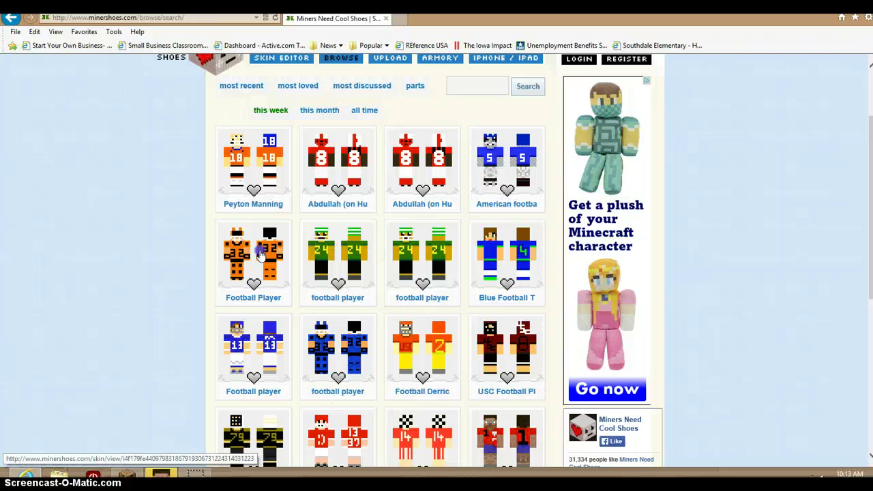
pyautogui.click(248, 336)
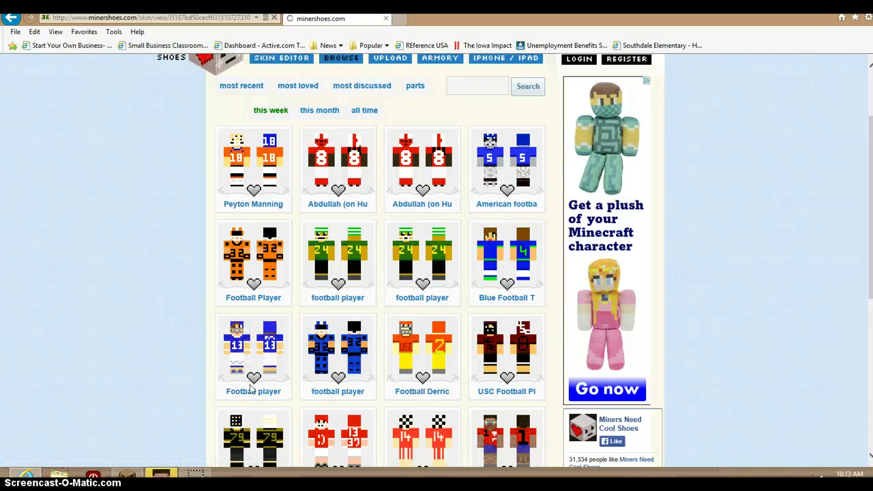
pyautogui.click(269, 339)
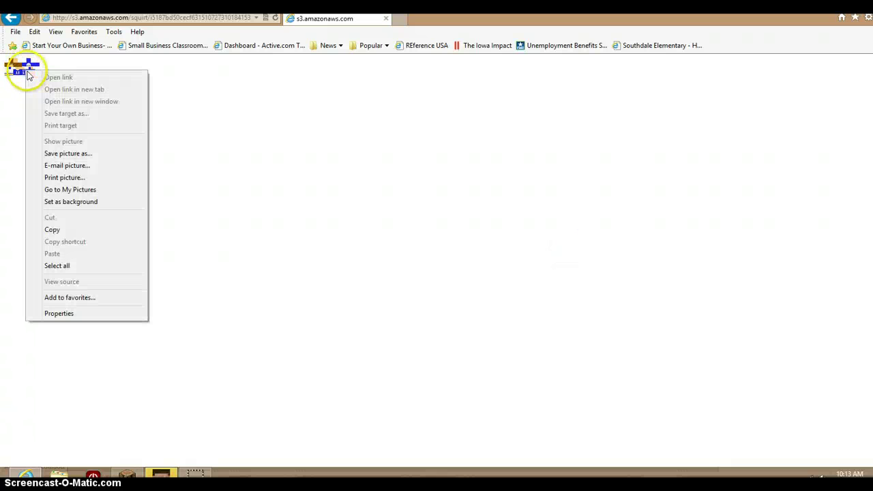
pyautogui.click(89, 232)
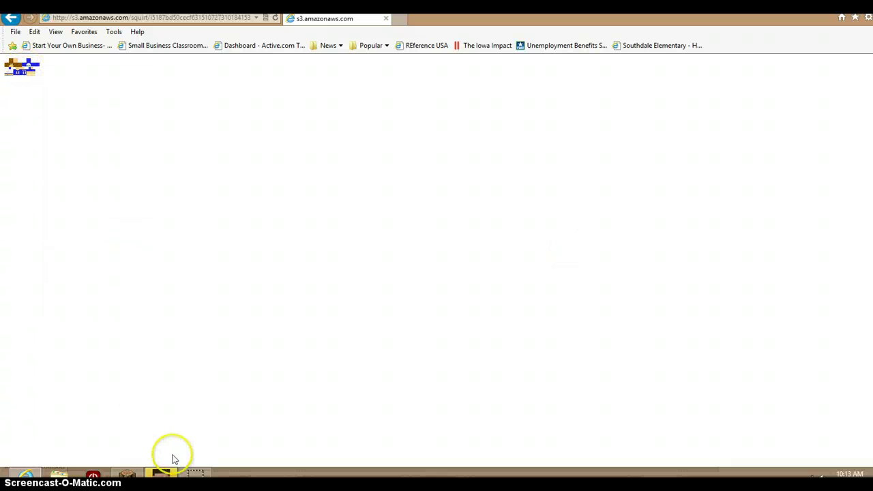
pyautogui.click(164, 473)
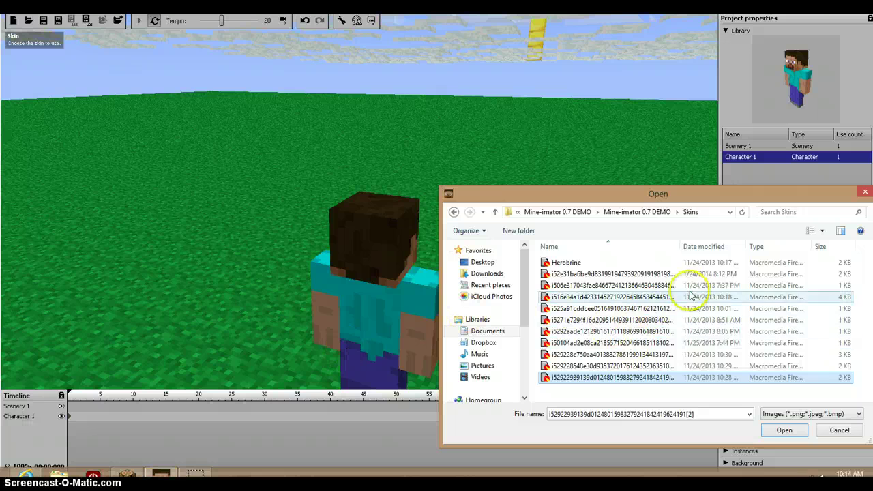
# Paste the copied skin image into the Skins folder, undoing an accidental move
pyautogui.rightClick(627, 395)
pyautogui.click(672, 315)
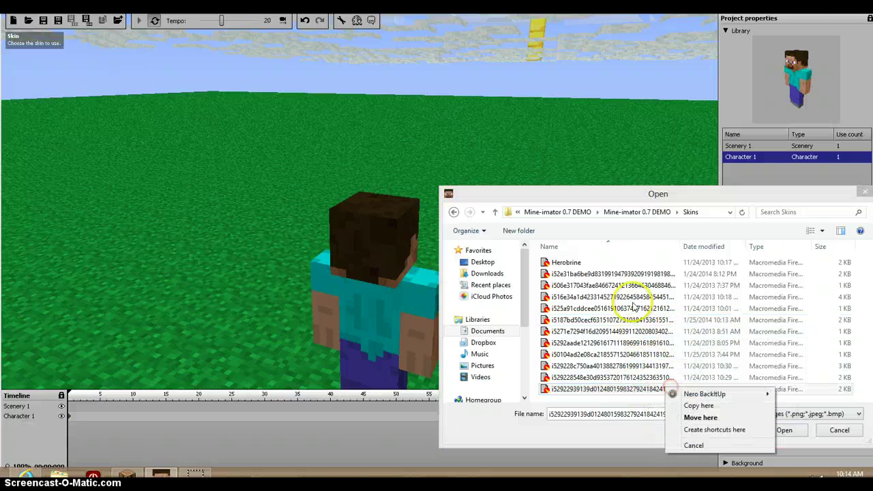
pyautogui.moveTo(607, 285)
pyautogui.mouseDown()
pyautogui.moveTo(666, 283)
pyautogui.moveTo(623, 273)
pyautogui.mouseUp()
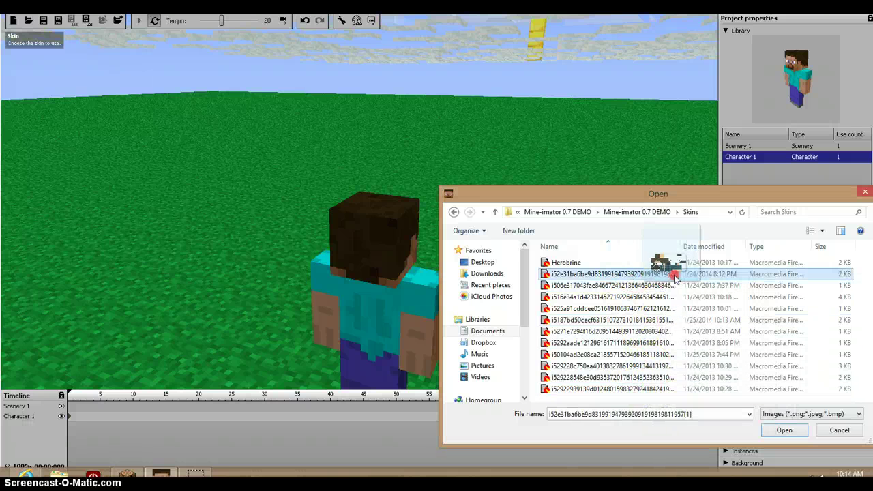
pyautogui.click(613, 286)
pyautogui.click(626, 308)
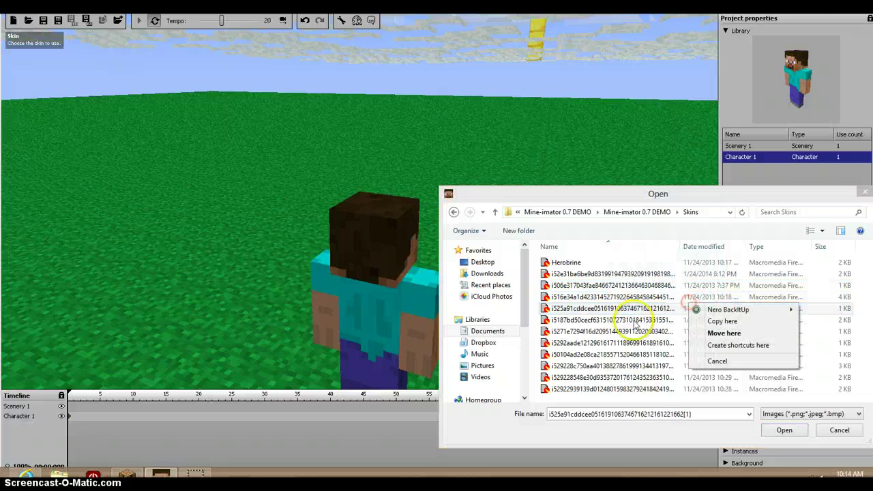
# Rename the pasted skin file to 'Football guy'
pyautogui.moveTo(627, 319)
pyautogui.mouseDown()
pyautogui.moveTo(712, 317)
pyautogui.moveTo(583, 331)
pyautogui.moveTo(591, 320)
pyautogui.mouseUp()
pyautogui.click(590, 321)
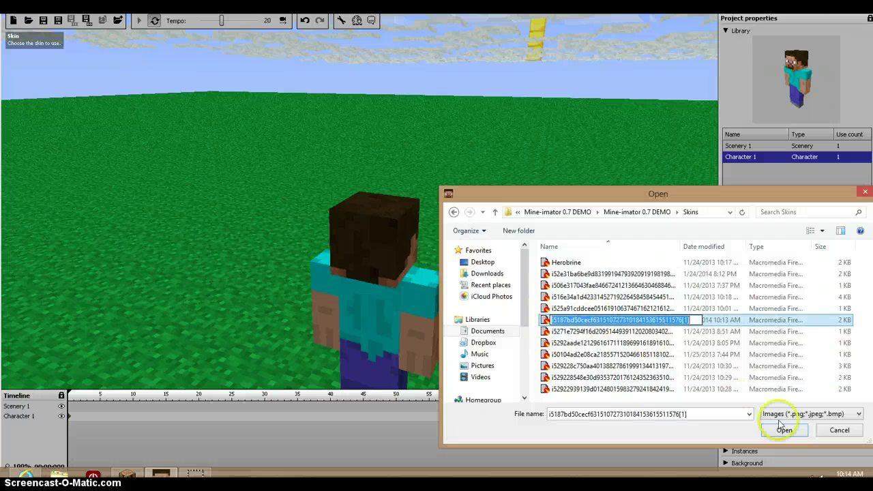
pyautogui.press('BackSpace')
pyautogui.write('Football guy')
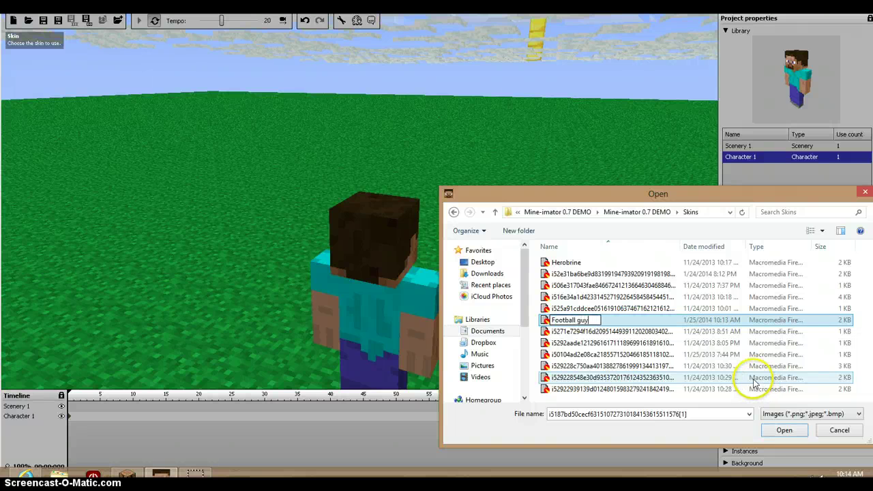
pyautogui.click(772, 431)
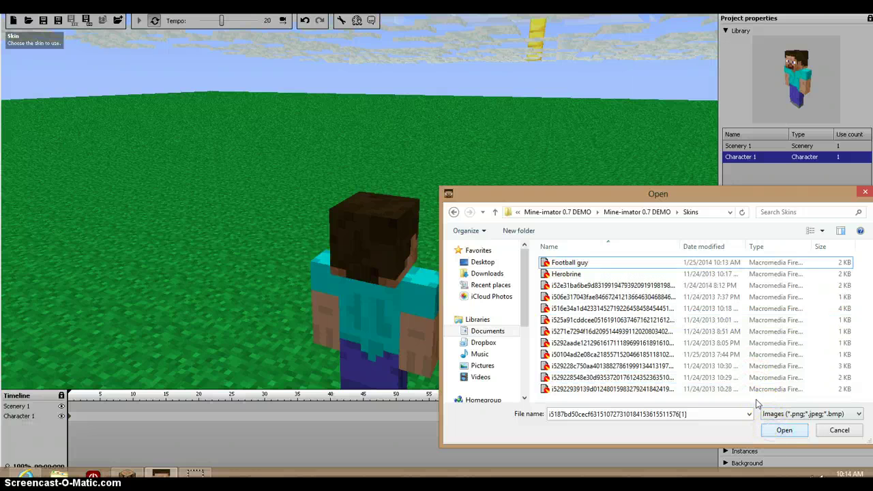
# Load the selected skin file onto Character 1 and orbit to its front
pyautogui.rightClick(649, 288)
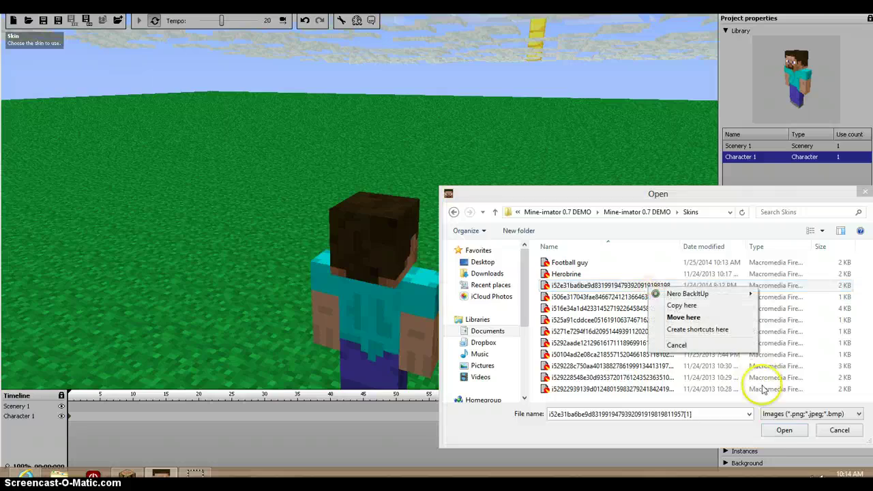
pyautogui.click(779, 435)
pyautogui.moveTo(536, 315)
pyautogui.mouseDown()
pyautogui.moveTo(45, 56)
pyautogui.moveTo(480, 279)
pyautogui.mouseUp()
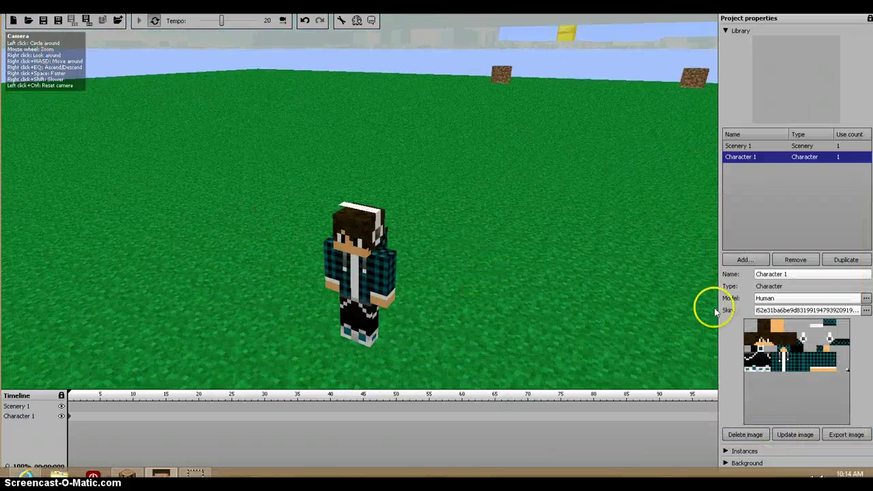
# Apply Football guy.png from the Skins folder as Character 1's skin
pyautogui.click(823, 311)
pyautogui.click(617, 354)
pyautogui.doubleClick(603, 378)
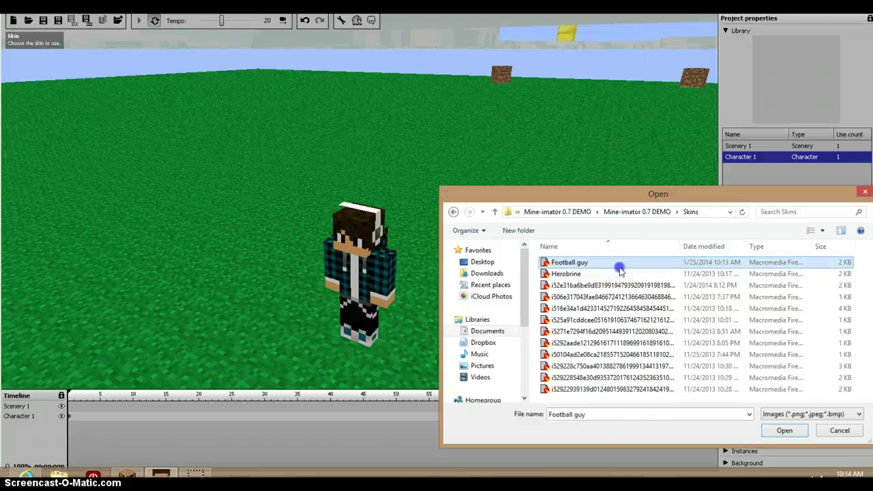
pyautogui.doubleClick(617, 263)
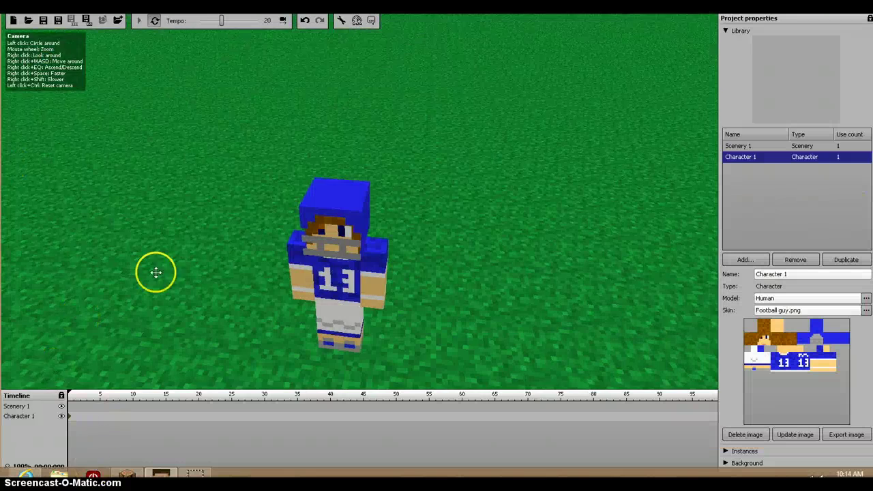
# Keyframe Character 1 at frame 0 and frame the footballer before the yellow goalpost
pyautogui.moveTo(376, 267); pyautogui.dragTo(84, 332)
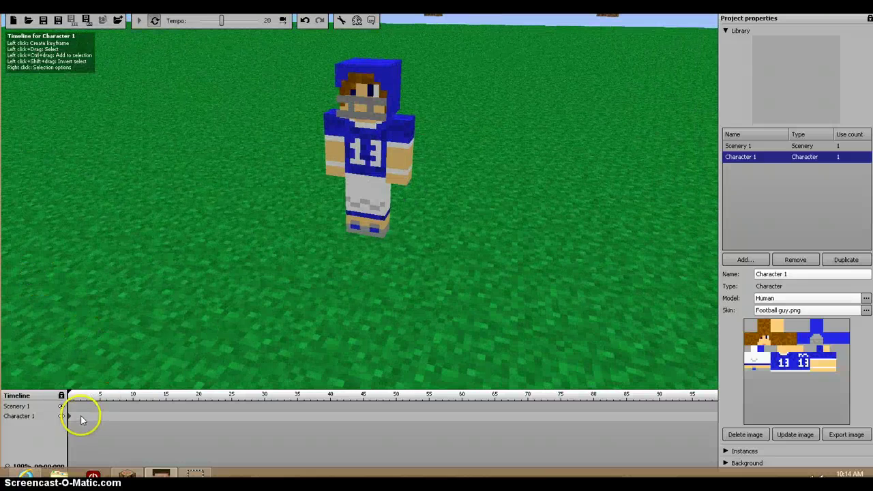
pyautogui.click(71, 418)
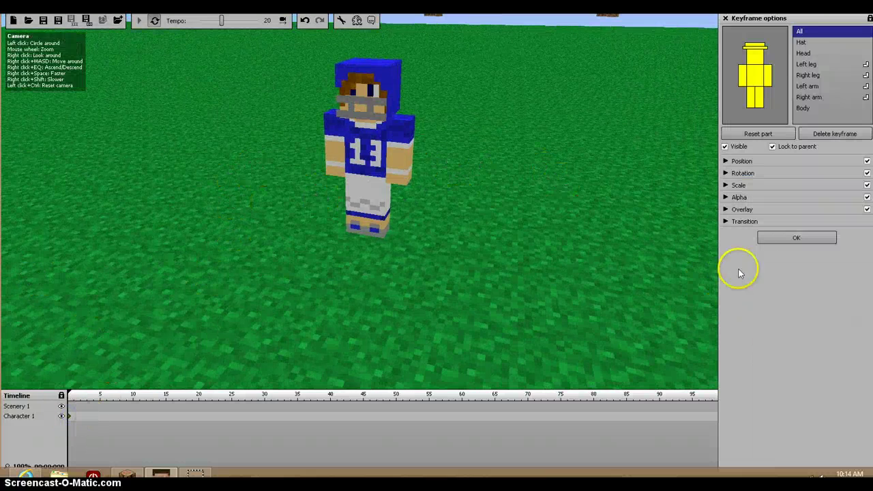
pyautogui.moveTo(597, 248); pyautogui.dragTo(45, 57)
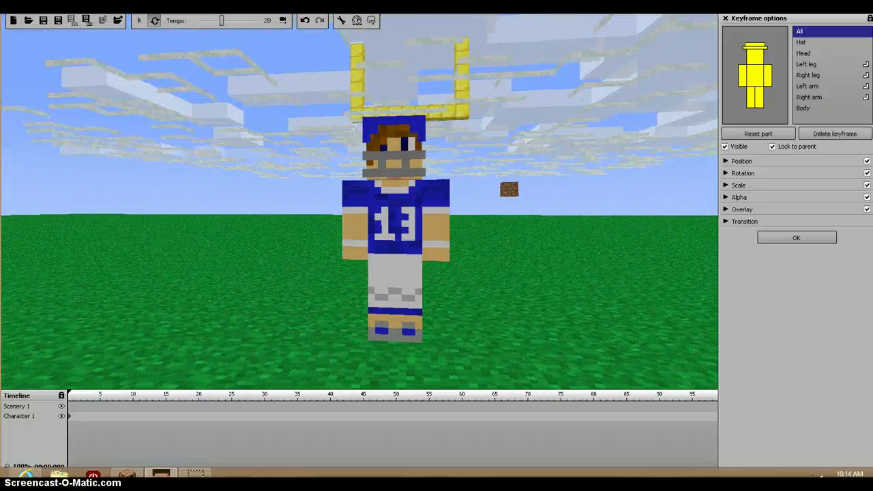